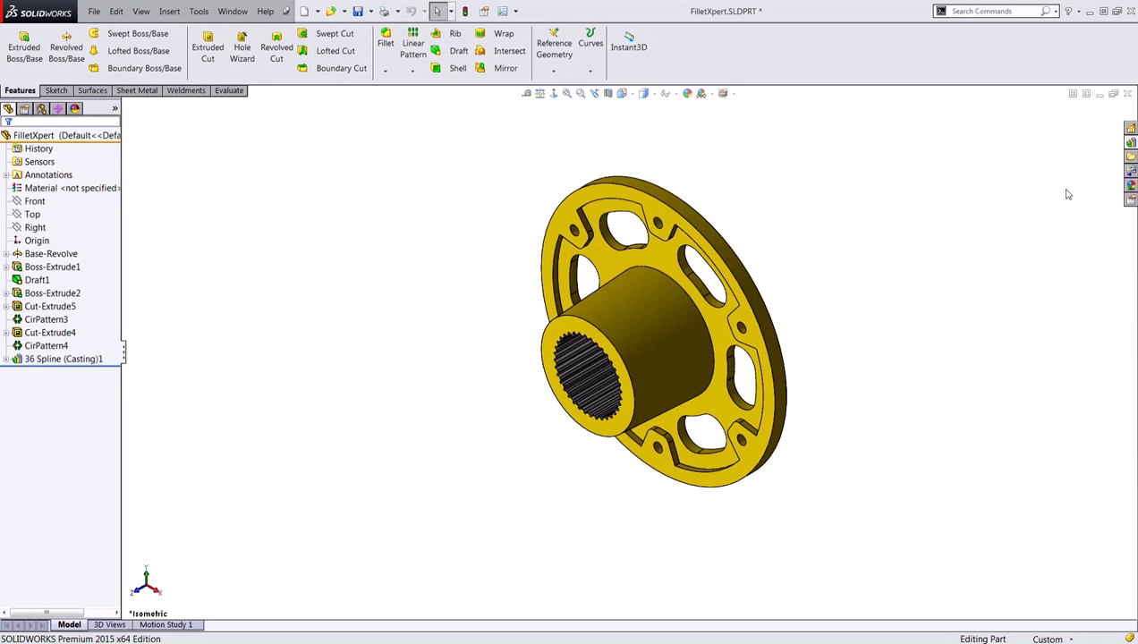
- Start a FilletXpert fillet on the flange hub, then cancel it without adding anything
{"action": "left_click", "coordinate": [391, 54]}
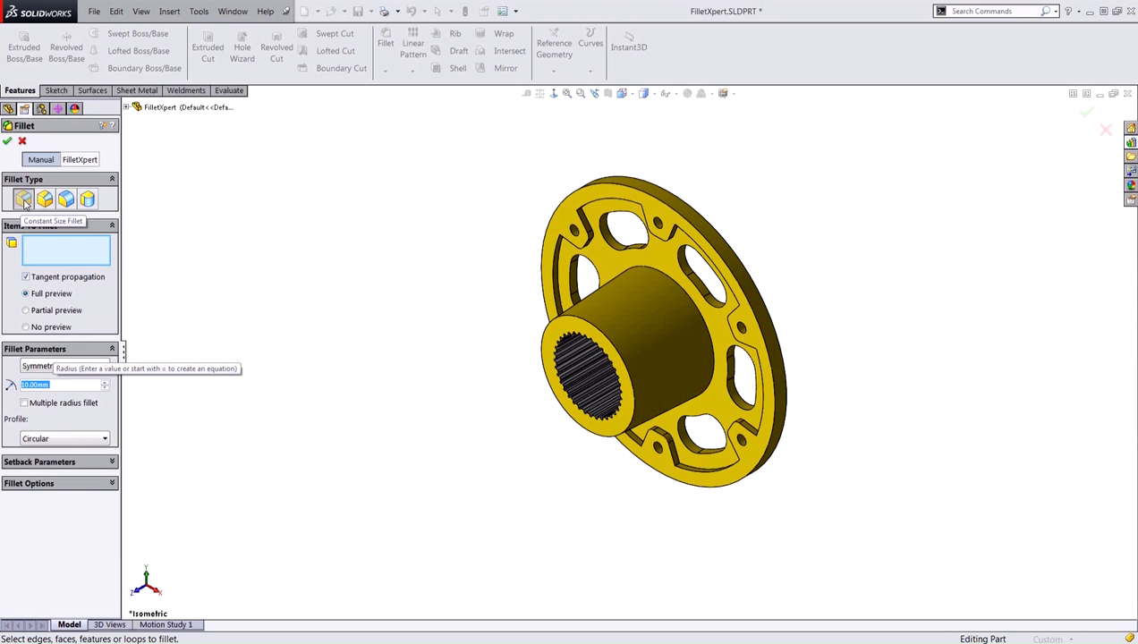
{"action": "left_click", "coordinate": [89, 163]}
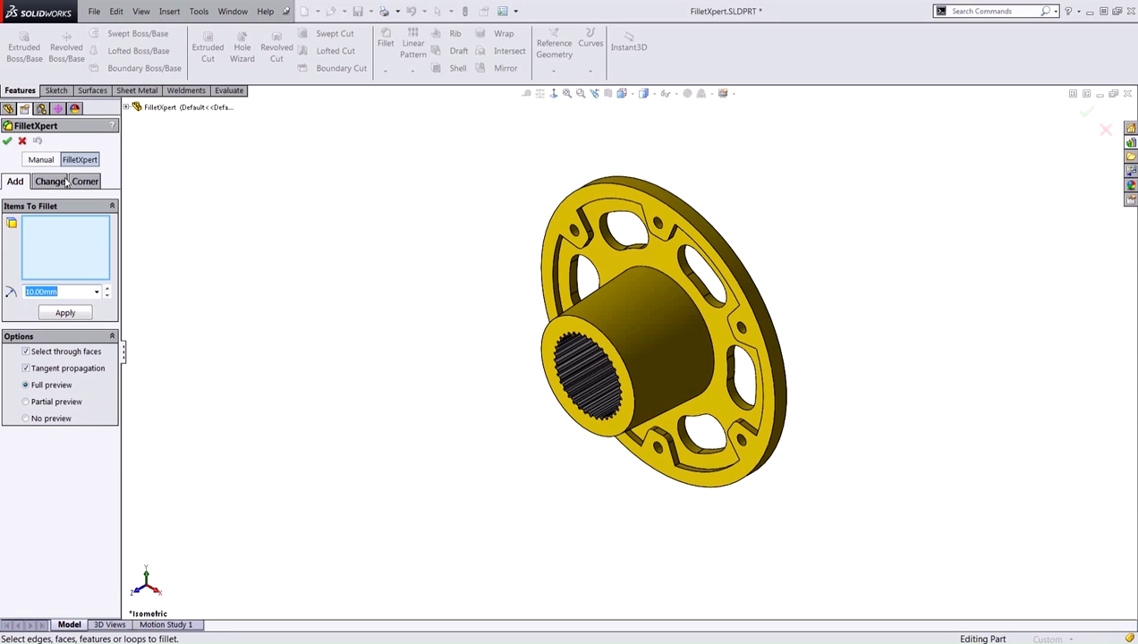
{"action": "left_click", "coordinate": [22, 141]}
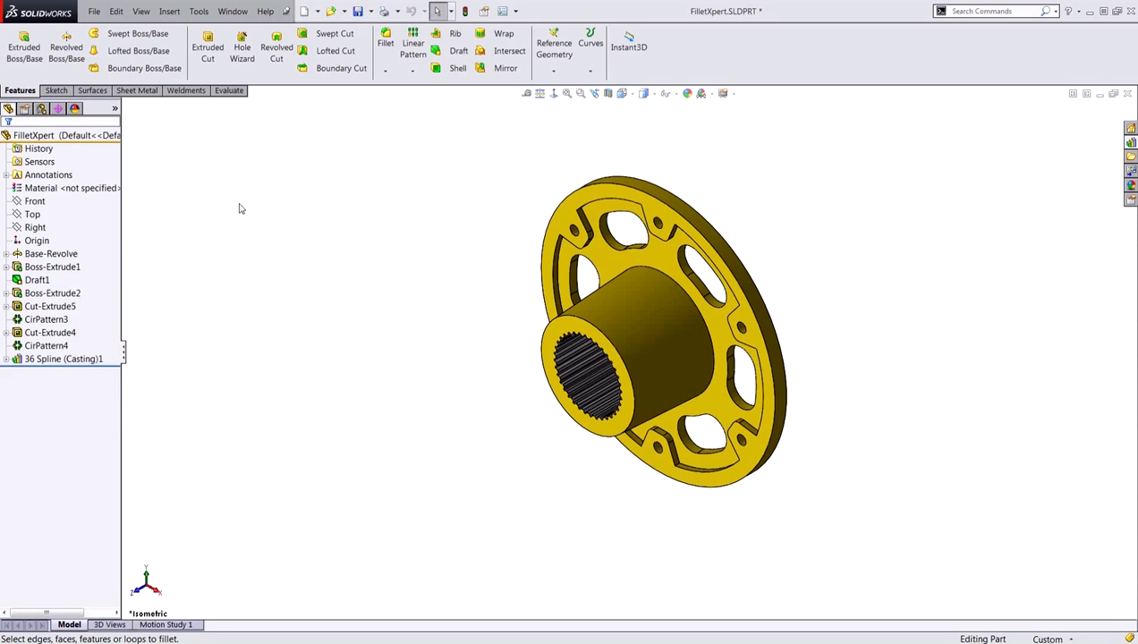
- On corner.SLDPRT, select the corner faces where the three fillets meet for corner editing
{"action": "key", "text": "ctrl+Tab"}
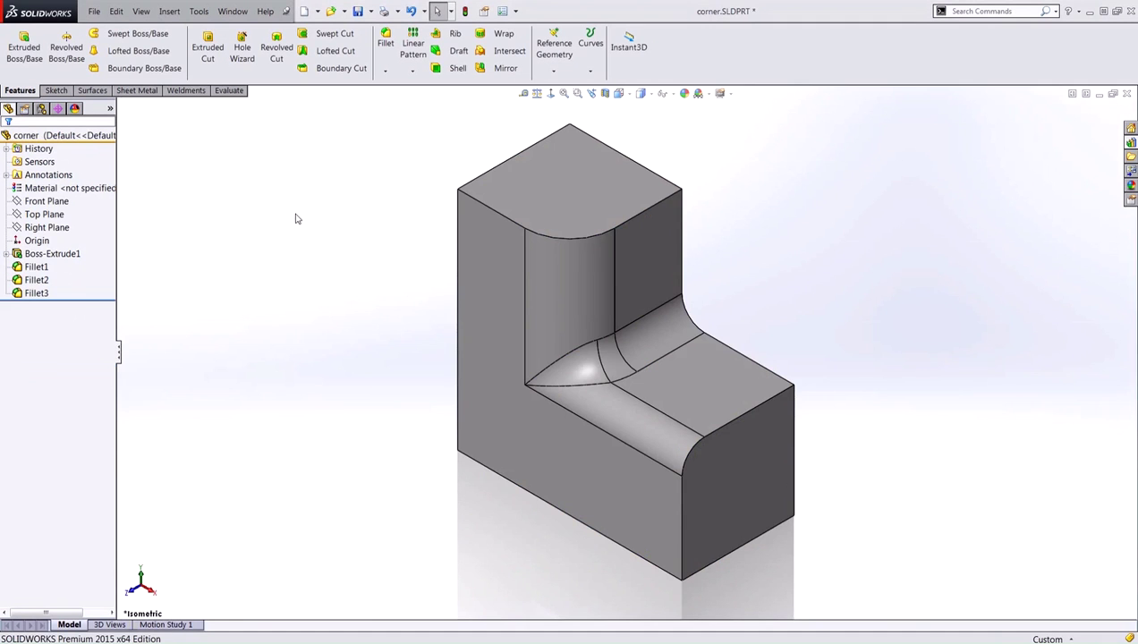
{"action": "left_click", "coordinate": [385, 40]}
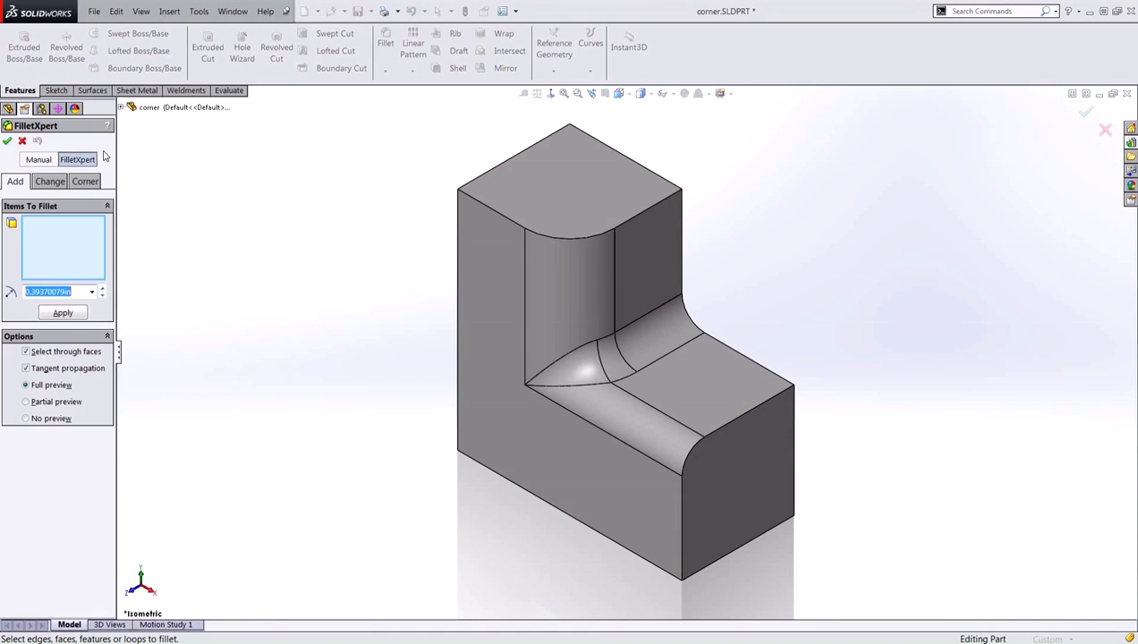
{"action": "left_click", "coordinate": [85, 181]}
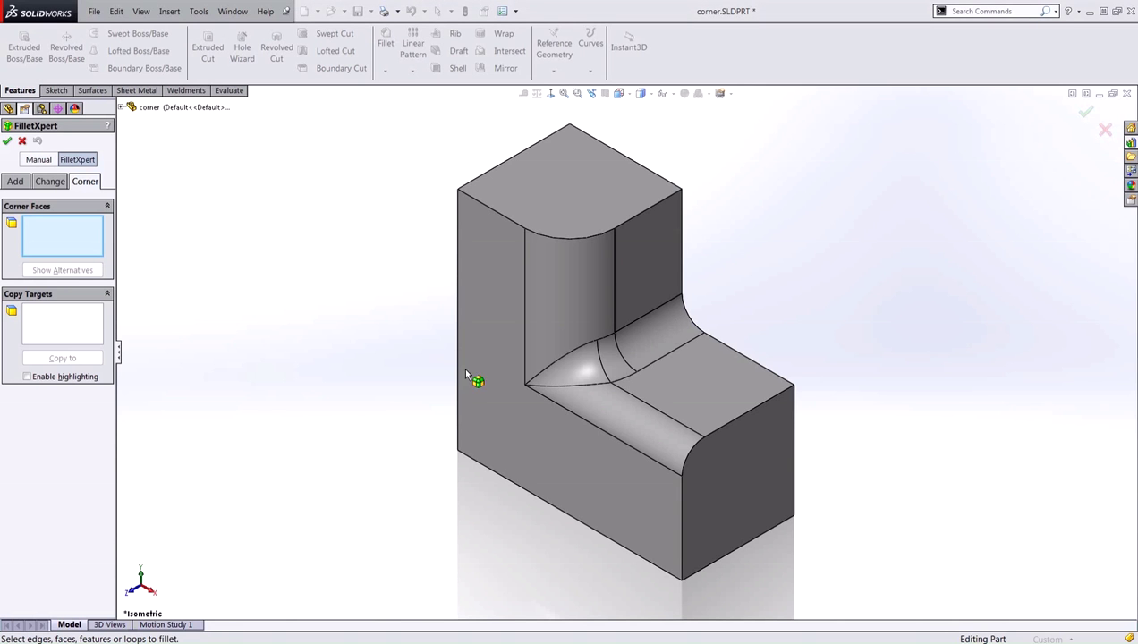
{"action": "left_click", "coordinate": [86, 238]}
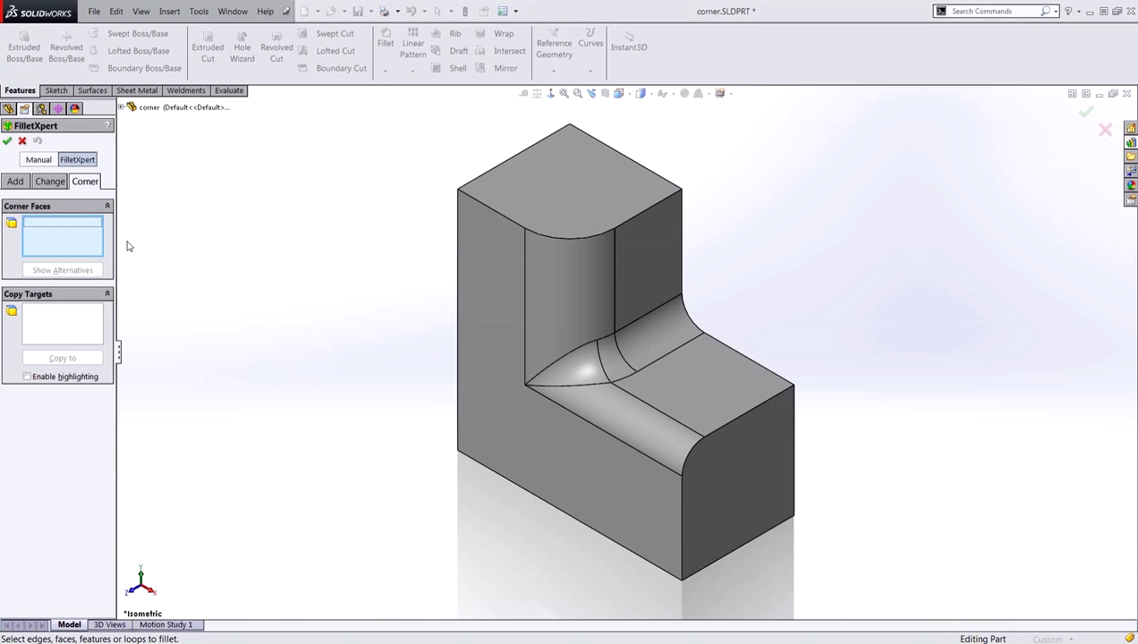
{"action": "left_click", "coordinate": [598, 362]}
{"action": "left_click", "coordinate": [580, 365]}
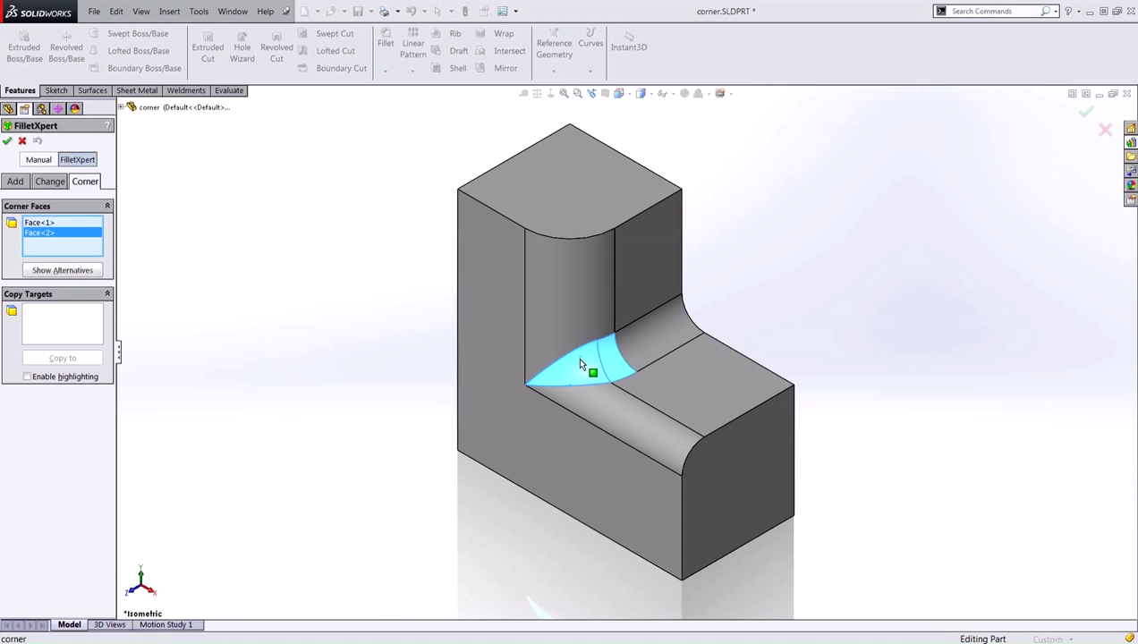
- Replace the corner blend with the third alternative shape and finish the corner edit
{"action": "left_click", "coordinate": [83, 272]}
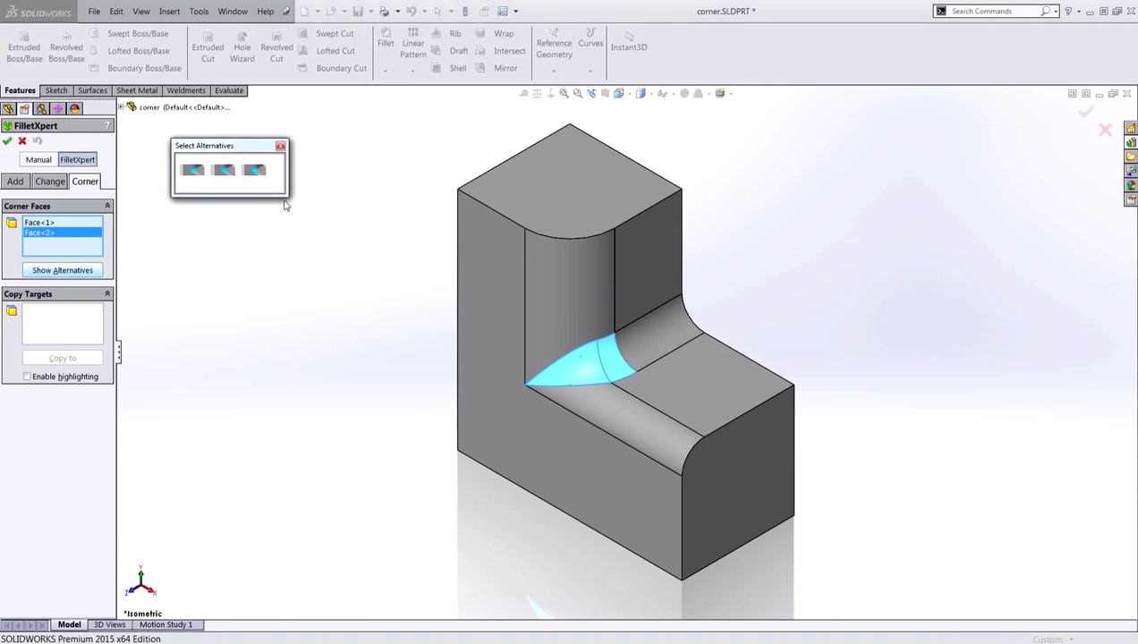
{"action": "left_click_drag", "start_coordinate": [286, 196], "coordinate": [896, 356]}
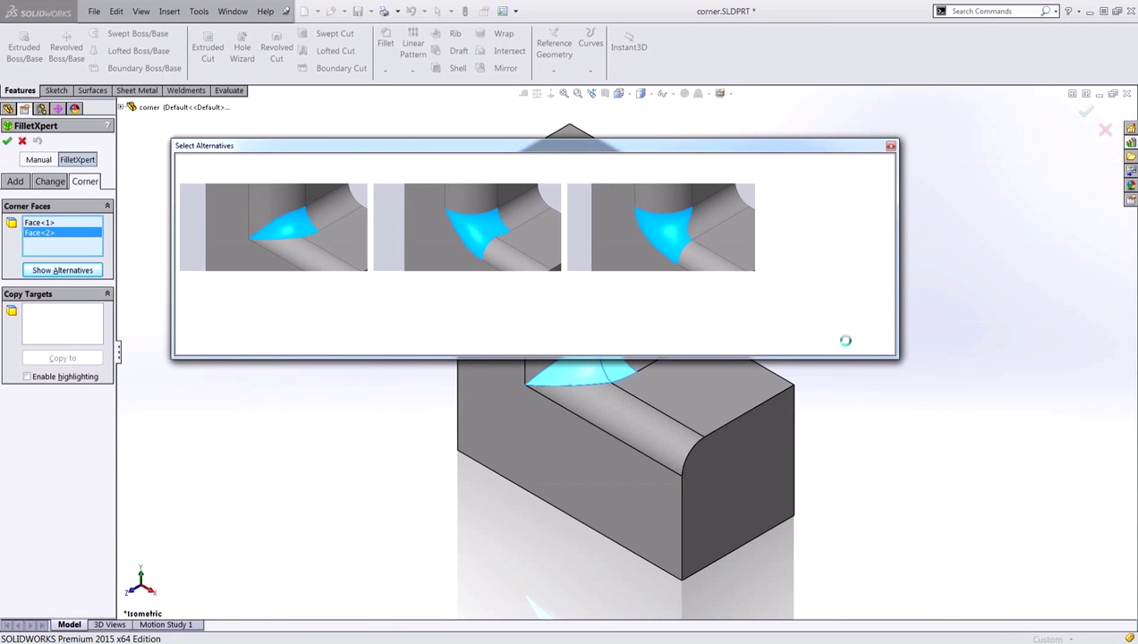
{"action": "mouse_move", "coordinate": [658, 268]}
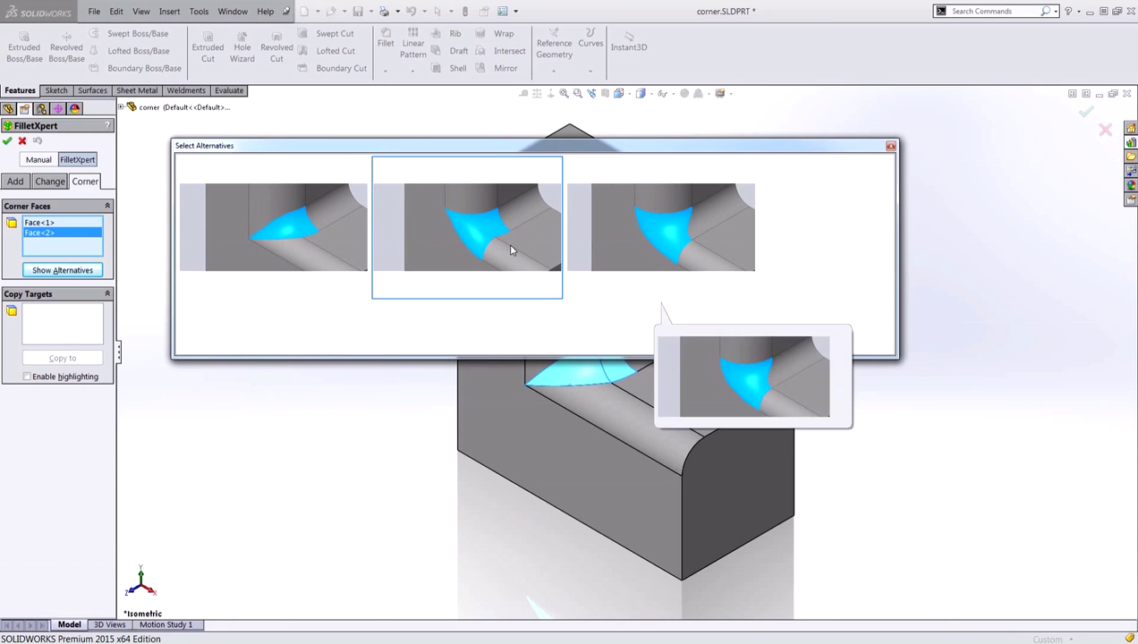
{"action": "mouse_move", "coordinate": [324, 234]}
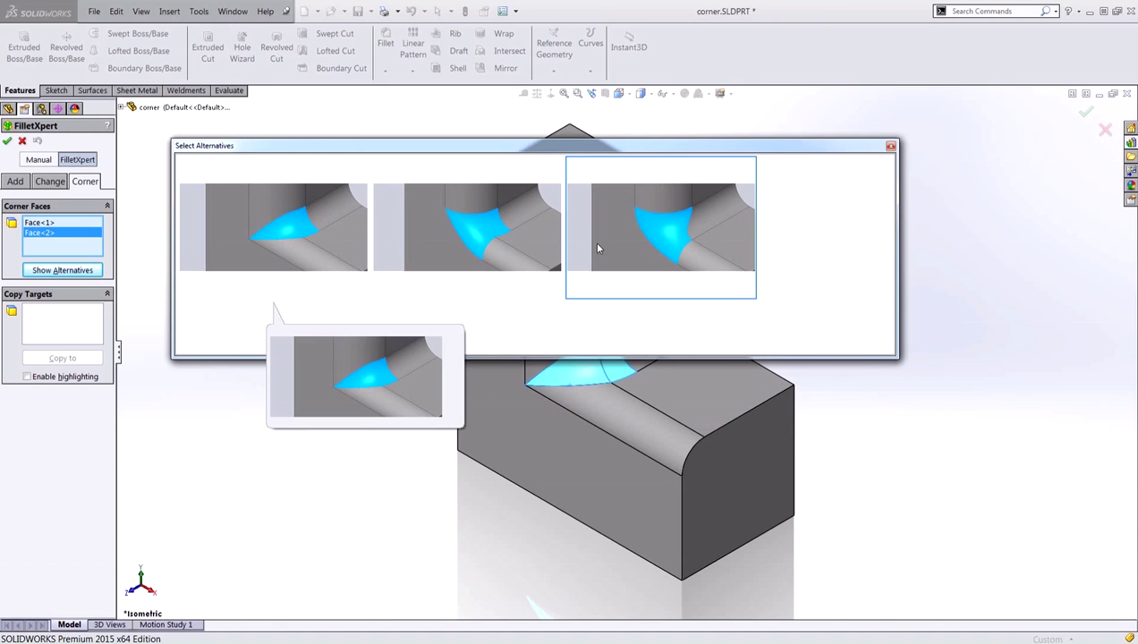
{"action": "left_click", "coordinate": [651, 246]}
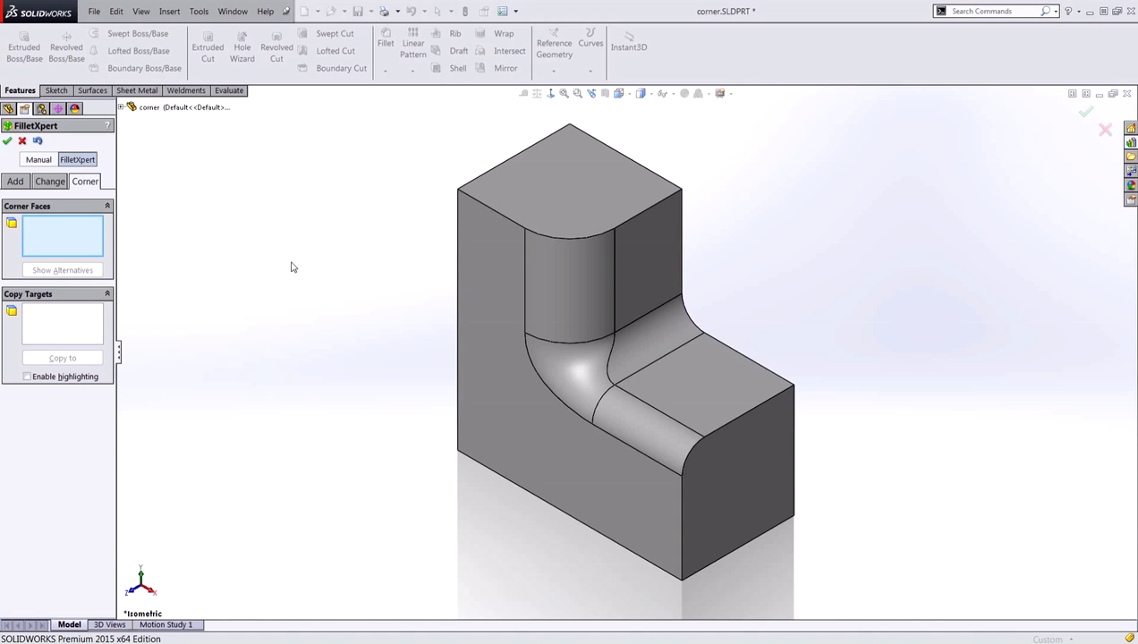
{"action": "key", "text": "Return"}
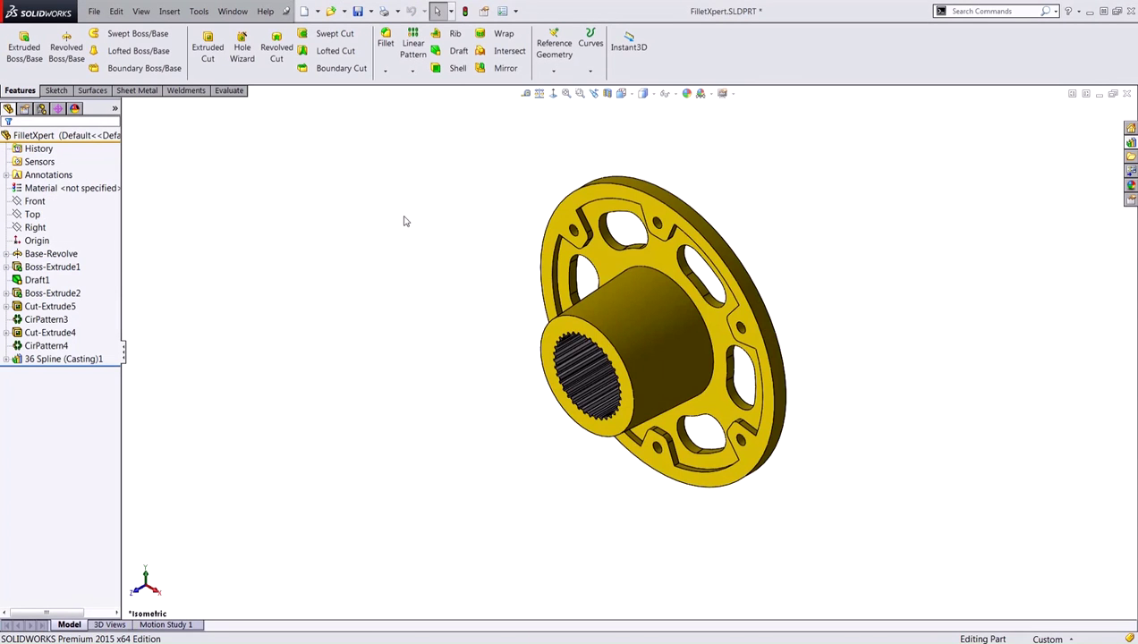
- Fillet the flange hub's connected 11-edge loop with a 4 mm FilletXpert radius
{"action": "left_click", "coordinate": [382, 51]}
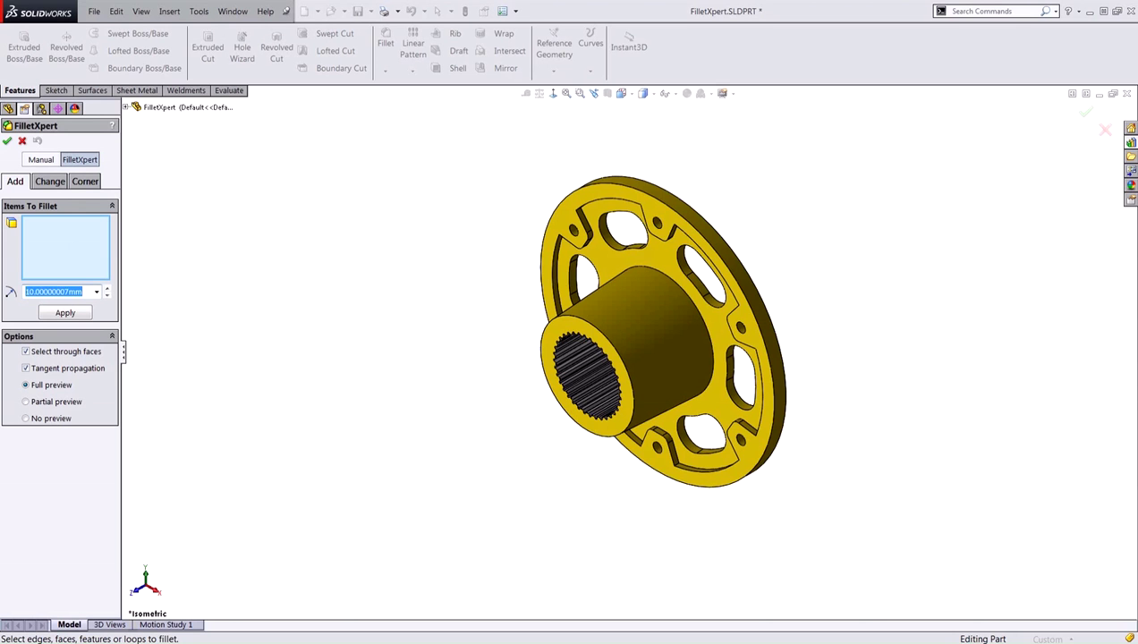
{"action": "type", "text": "4"}
{"action": "key", "text": "Return"}
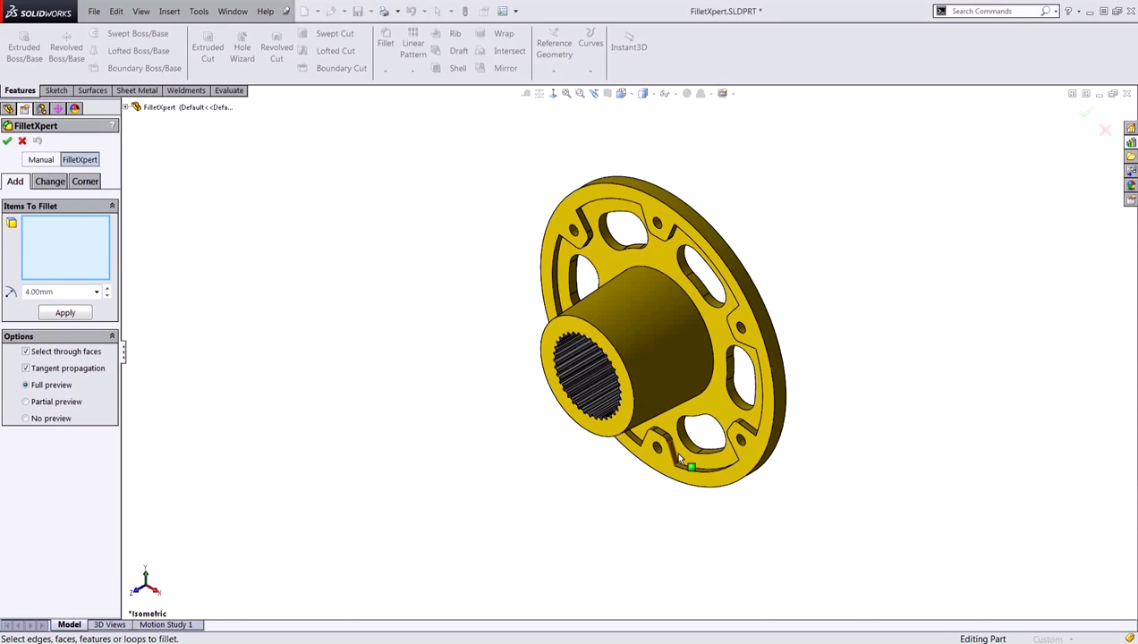
{"action": "scroll", "coordinate": [678, 461], "scroll_direction": "down", "scroll_amount": 1}
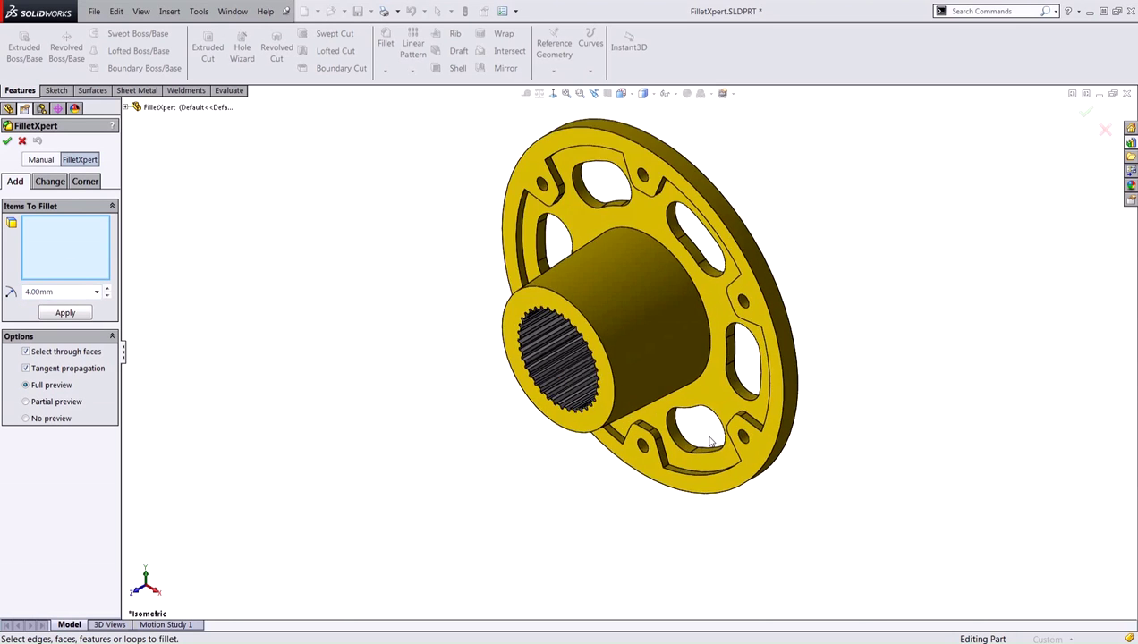
{"action": "left_click", "coordinate": [667, 470]}
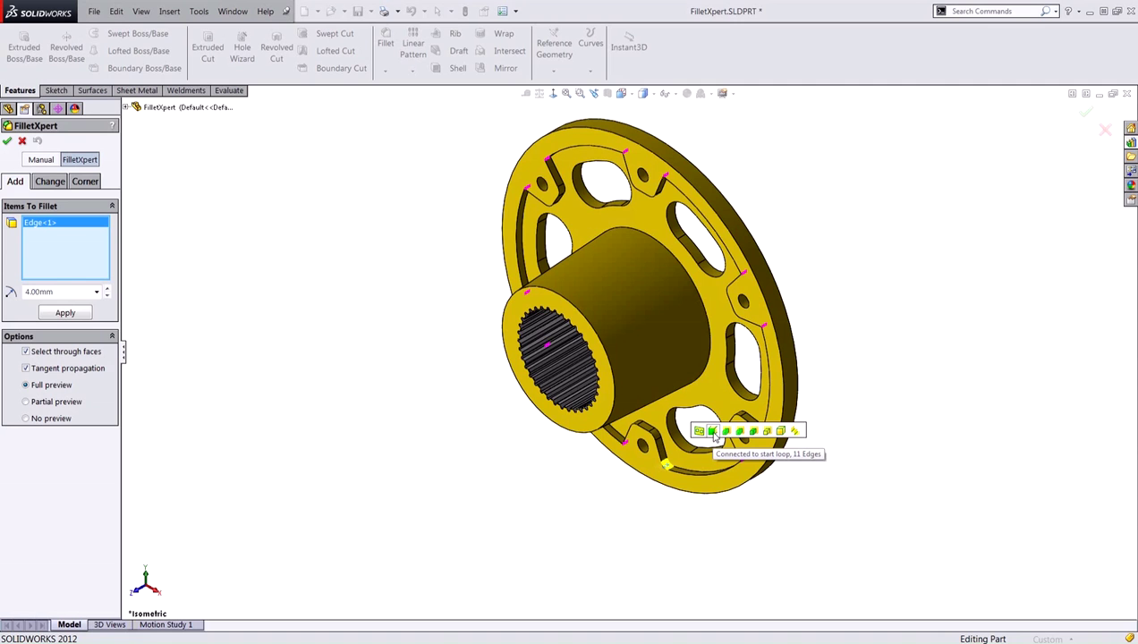
{"action": "left_click", "coordinate": [713, 432]}
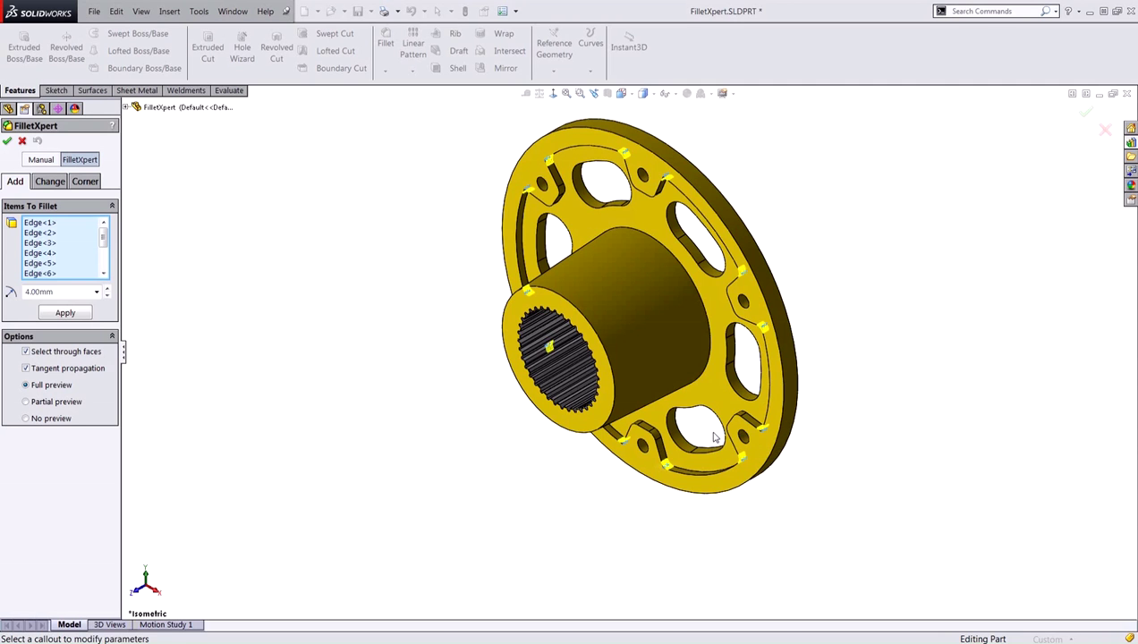
{"action": "left_click", "coordinate": [71, 315]}
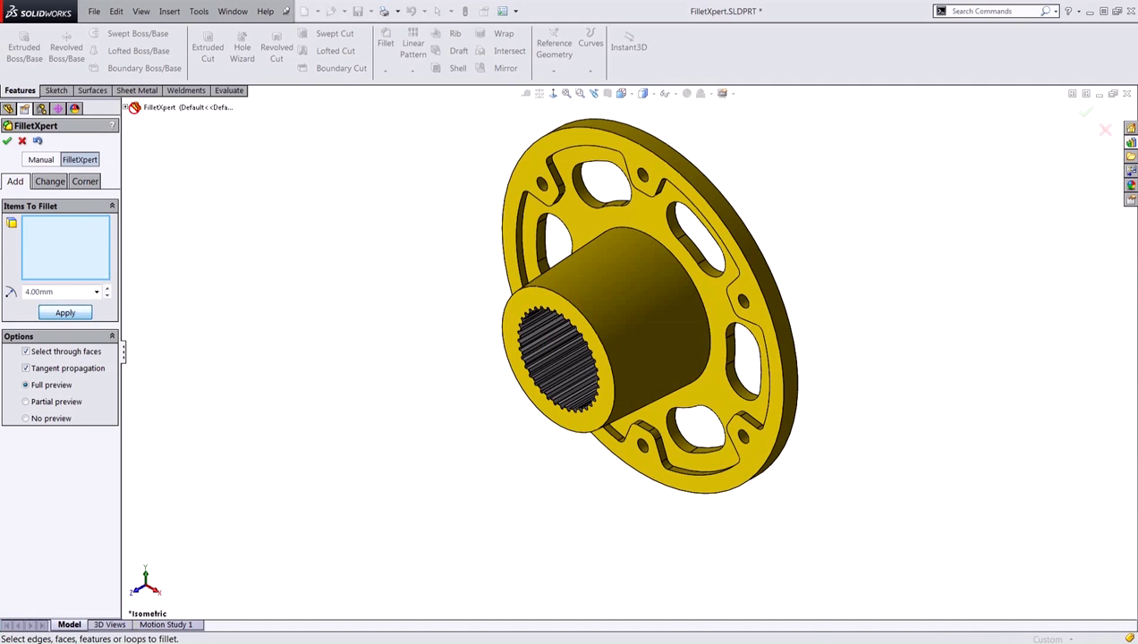
- Apply a 1 mm fillet to the 288 edges between the left feature and the part
{"action": "left_click", "coordinate": [128, 107]}
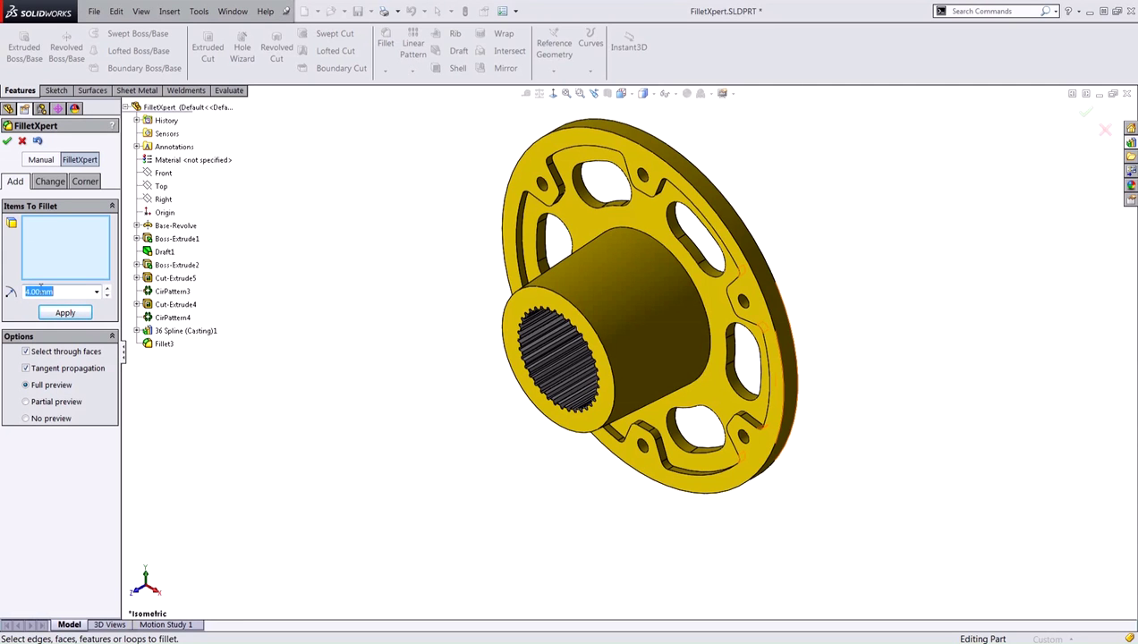
{"action": "type", "text": "1"}
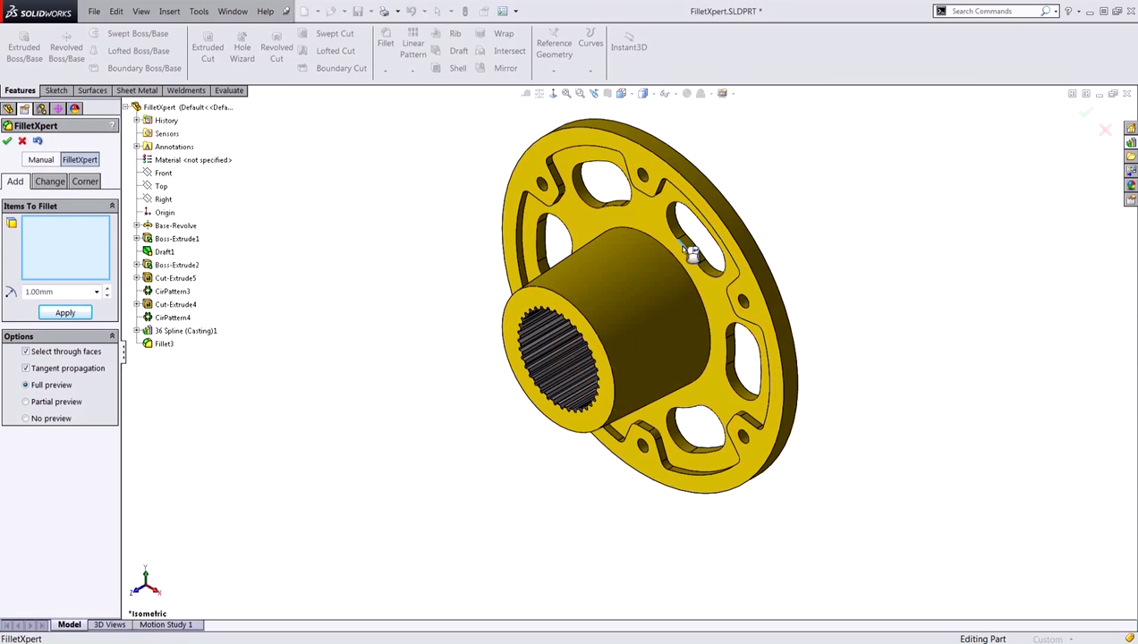
{"action": "left_click", "coordinate": [685, 247]}
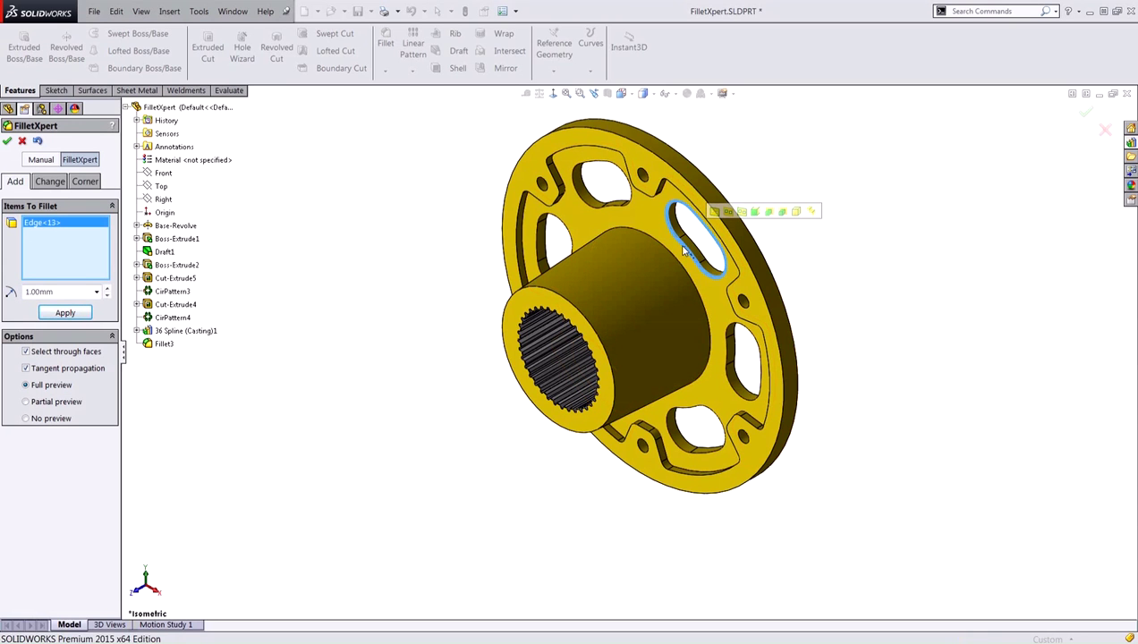
{"action": "left_click", "coordinate": [769, 213]}
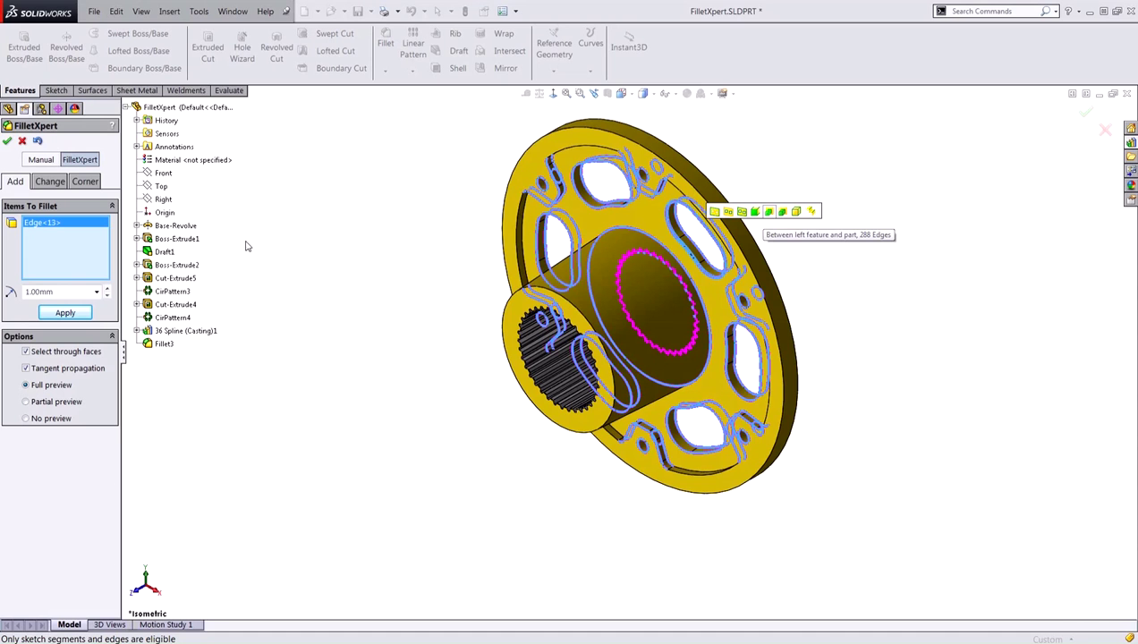
{"action": "left_click", "coordinate": [72, 313]}
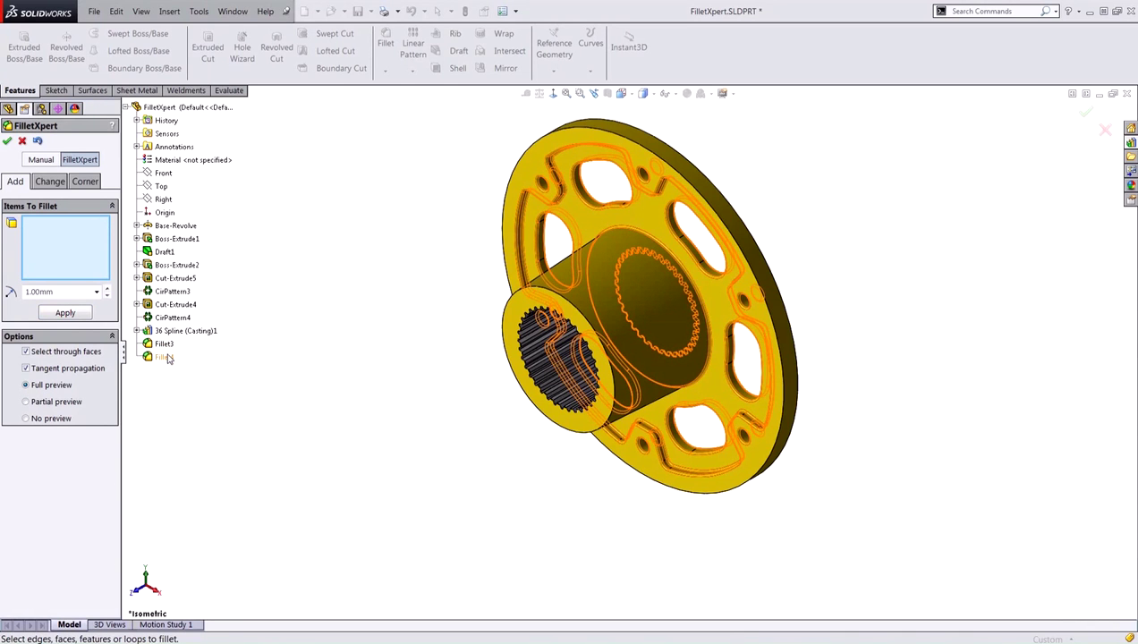
- In the FilletXpert Change tab, resize all existing 4.00mm fillets to 5 mm
{"action": "left_click", "coordinate": [45, 184]}
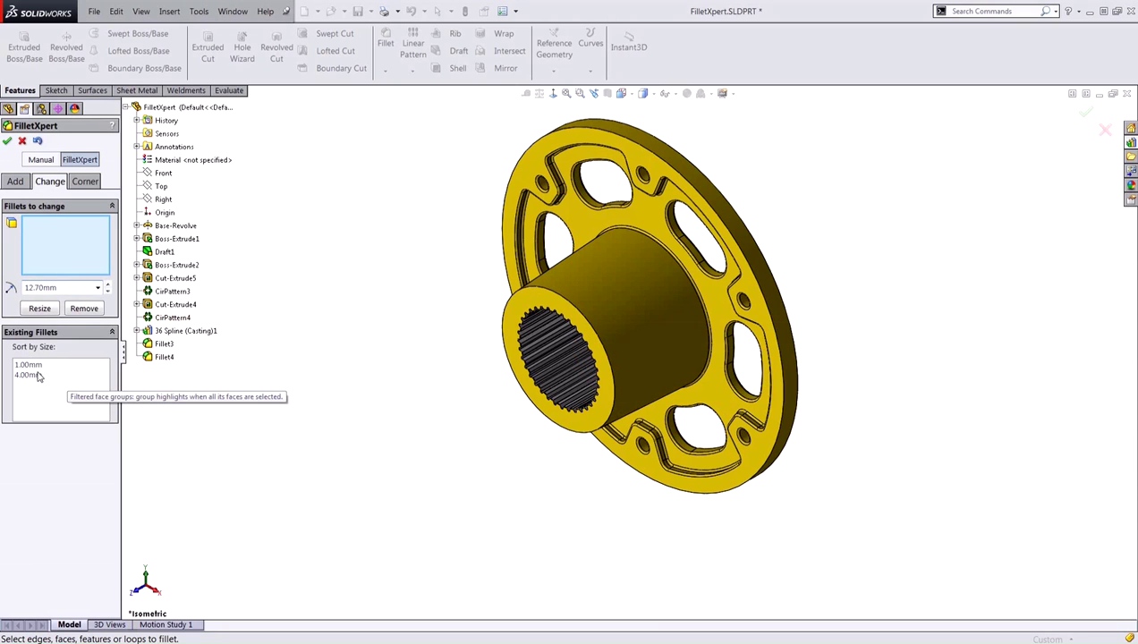
{"action": "left_click", "coordinate": [40, 375]}
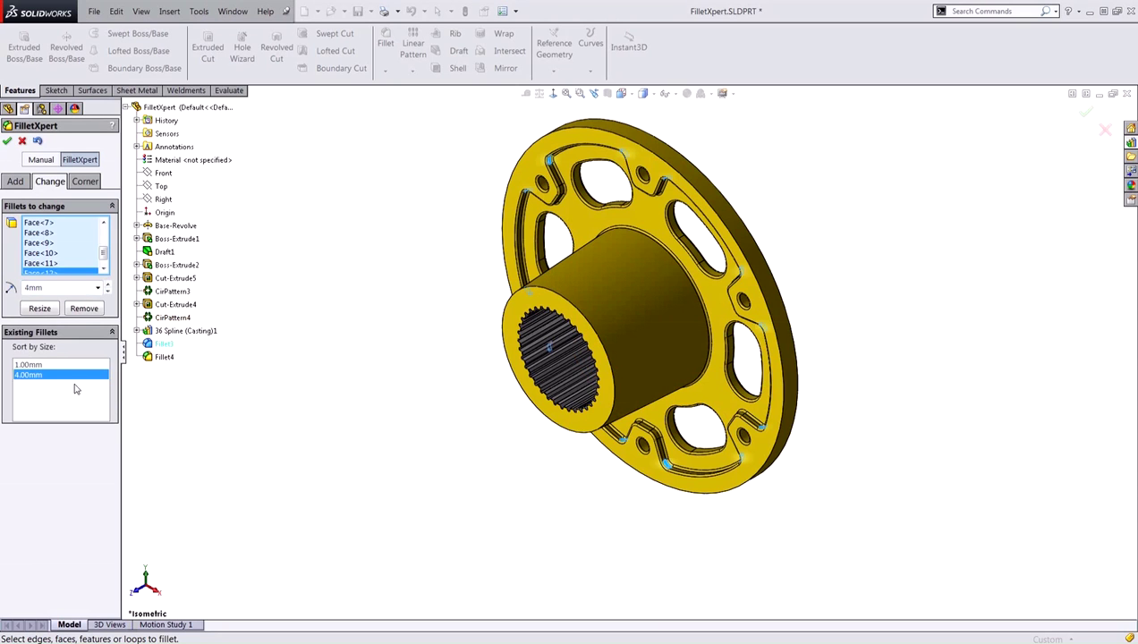
{"action": "double_click", "coordinate": [55, 287]}
{"action": "type", "text": "4"}
{"action": "key", "text": "BackSpace"}
{"action": "type", "text": "5"}
{"action": "left_click", "coordinate": [40, 308]}
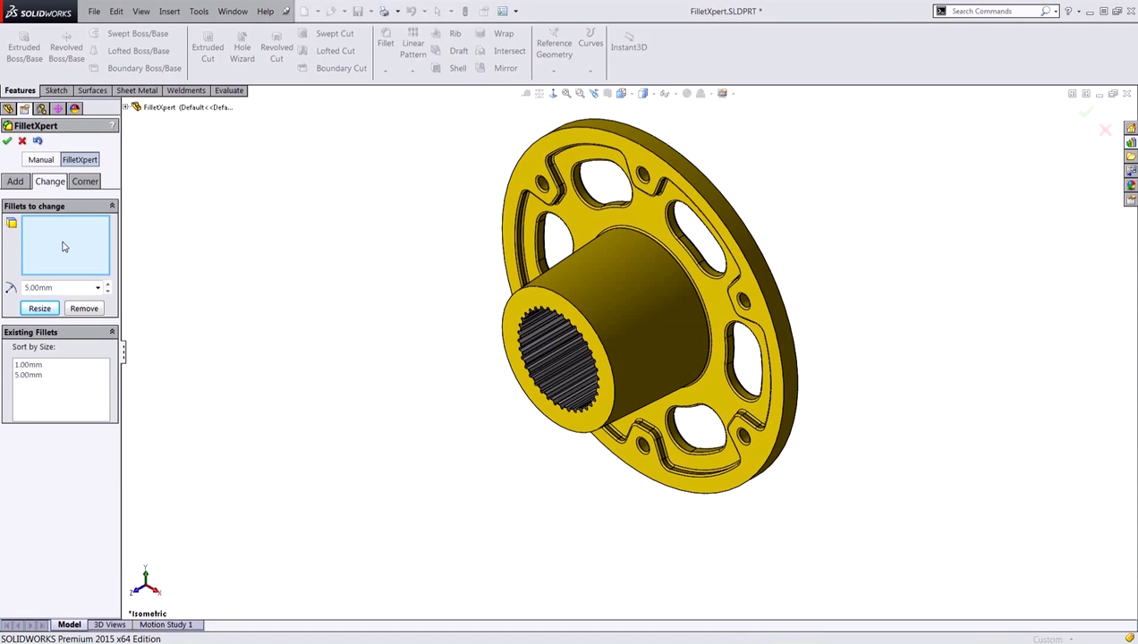
- Resize the fillet around the hub's base to 5.00mm, then fit the whole part in view
{"action": "scroll", "coordinate": [671, 264], "scroll_direction": "down", "scroll_amount": 4}
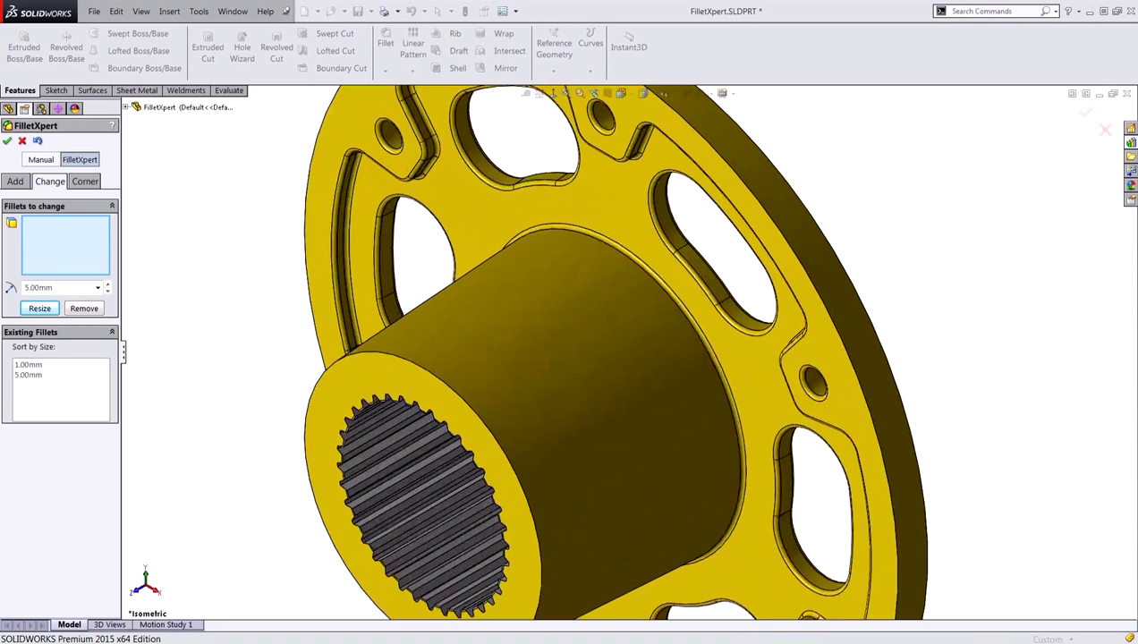
{"action": "left_click", "coordinate": [653, 274]}
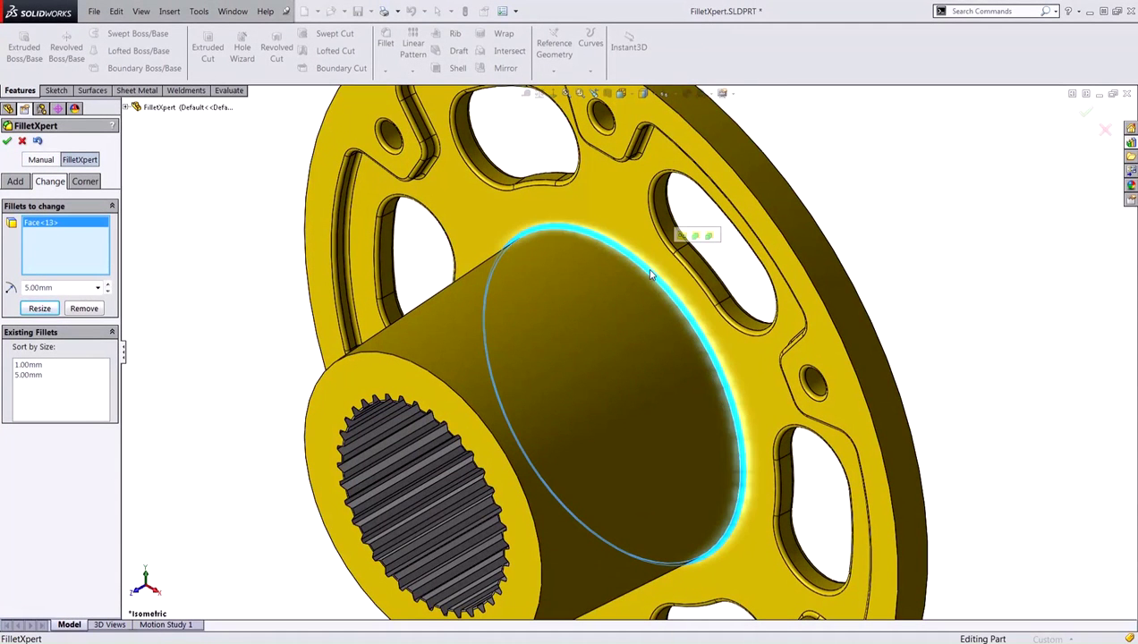
{"action": "left_click", "coordinate": [52, 308]}
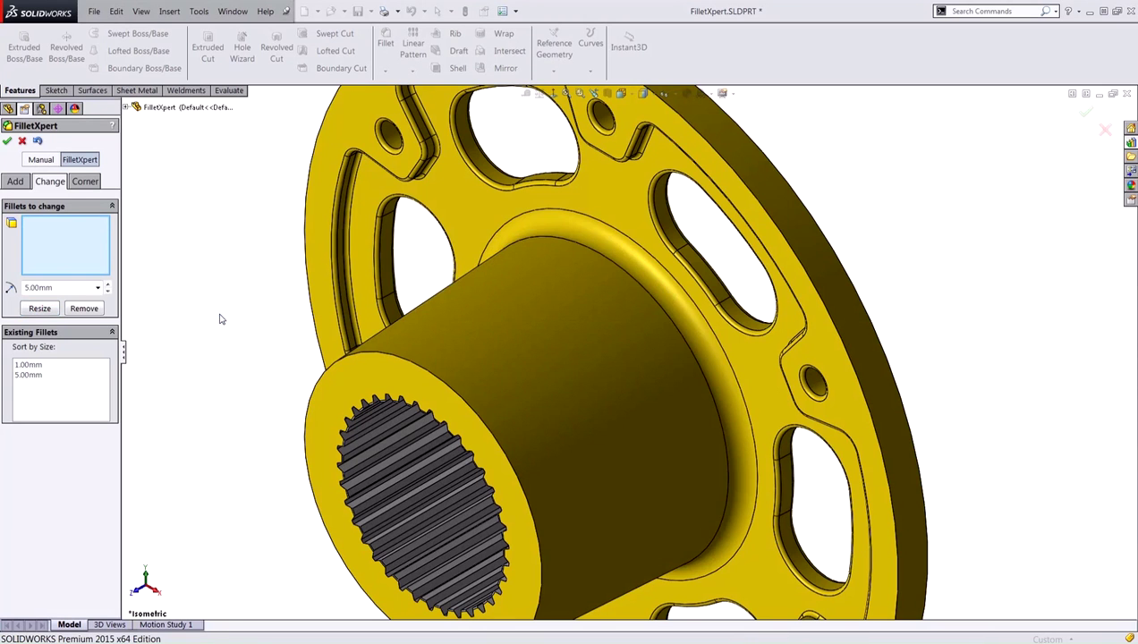
{"action": "left_click", "coordinate": [126, 107]}
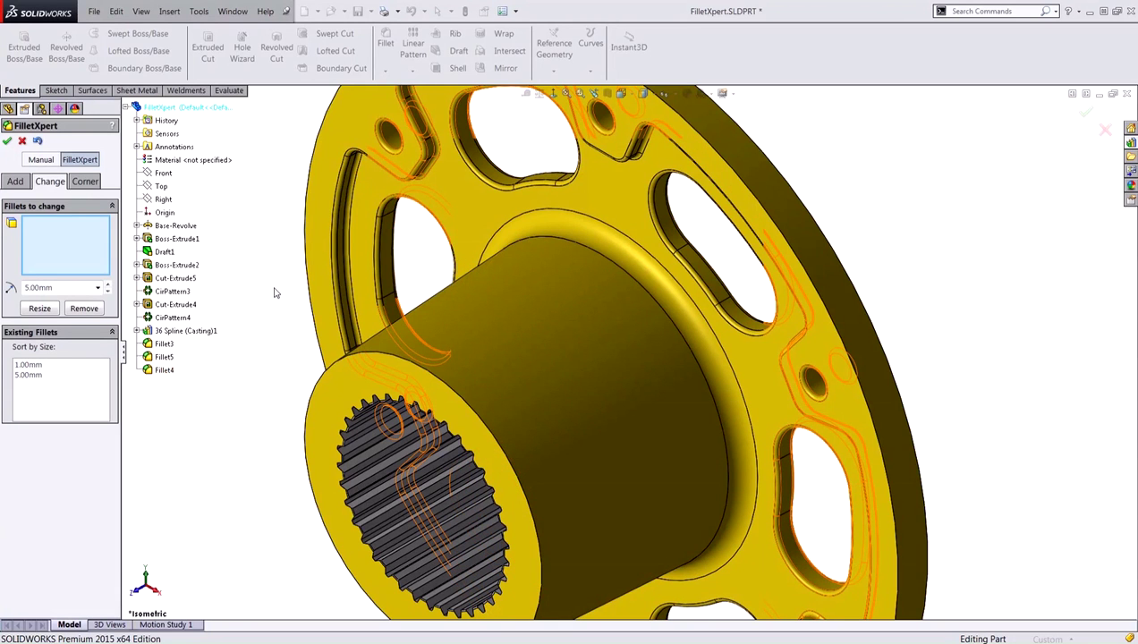
{"action": "key", "text": "f"}
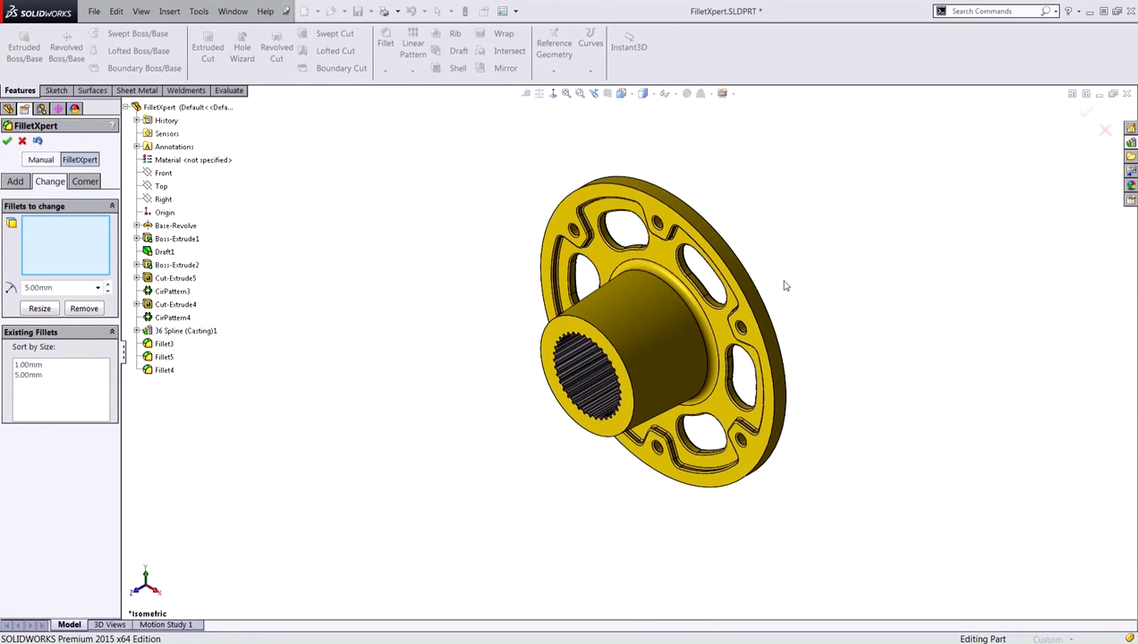
{"action": "scroll", "coordinate": [809, 285], "scroll_direction": "down", "scroll_amount": 2}
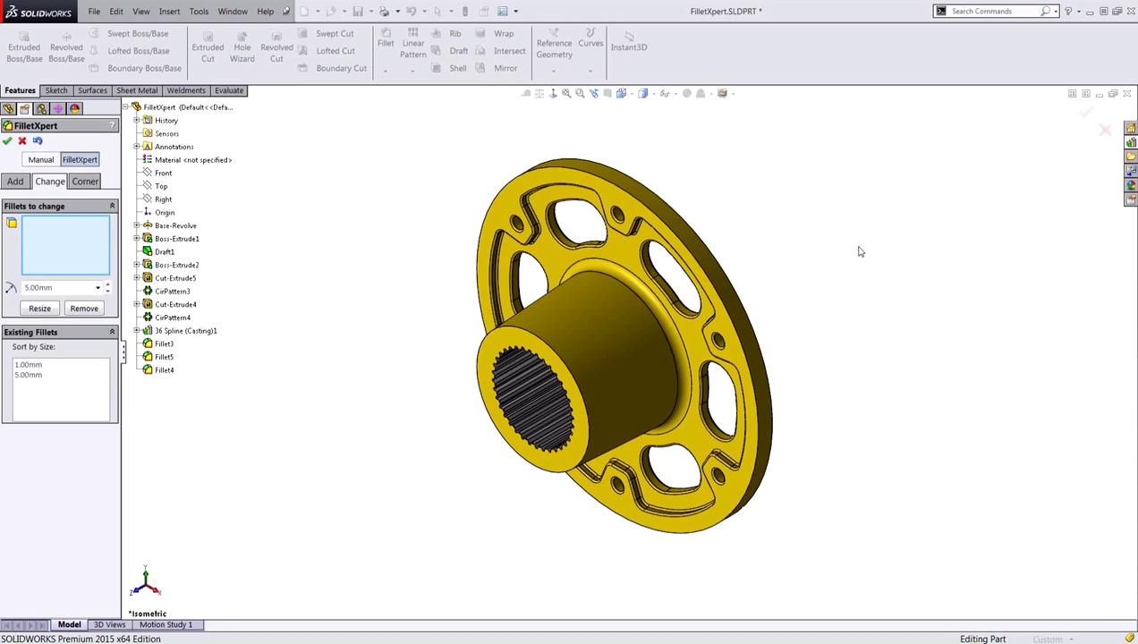
- Select all the 1 mm fillet faces on the spline teeth in the hub bore and remove them
{"action": "middle_click_drag", "start_coordinate": [894, 192], "coordinate": [703, 356]}
{"action": "scroll", "coordinate": [598, 371], "scroll_direction": "down", "scroll_amount": 6}
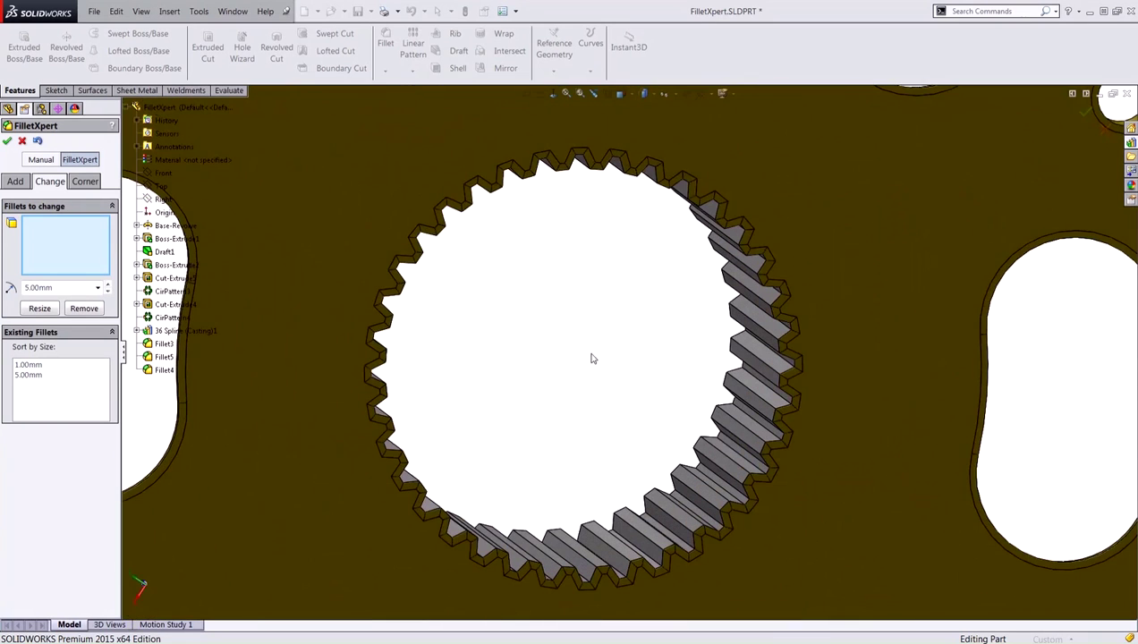
{"action": "left_click", "coordinate": [459, 212]}
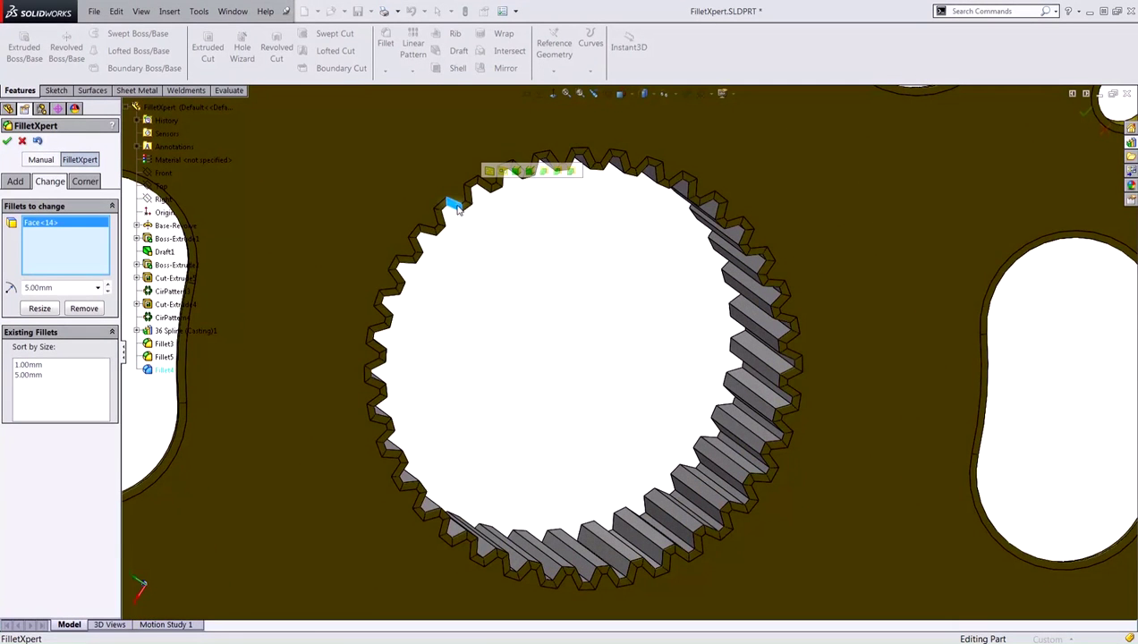
{"action": "left_click", "coordinate": [492, 173]}
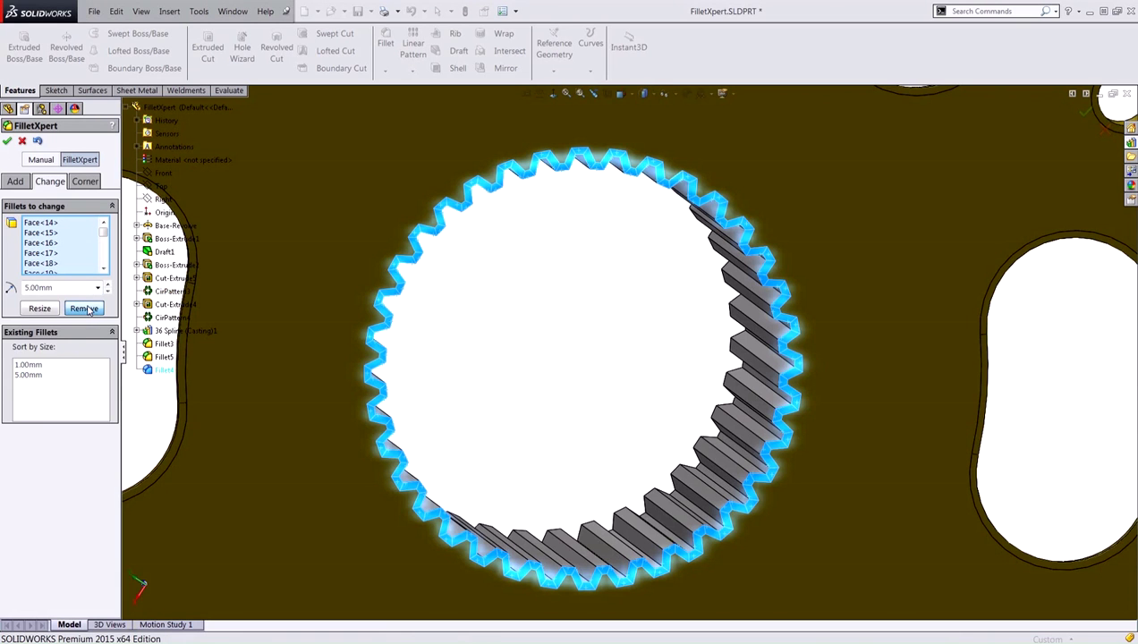
{"action": "left_click", "coordinate": [84, 309]}
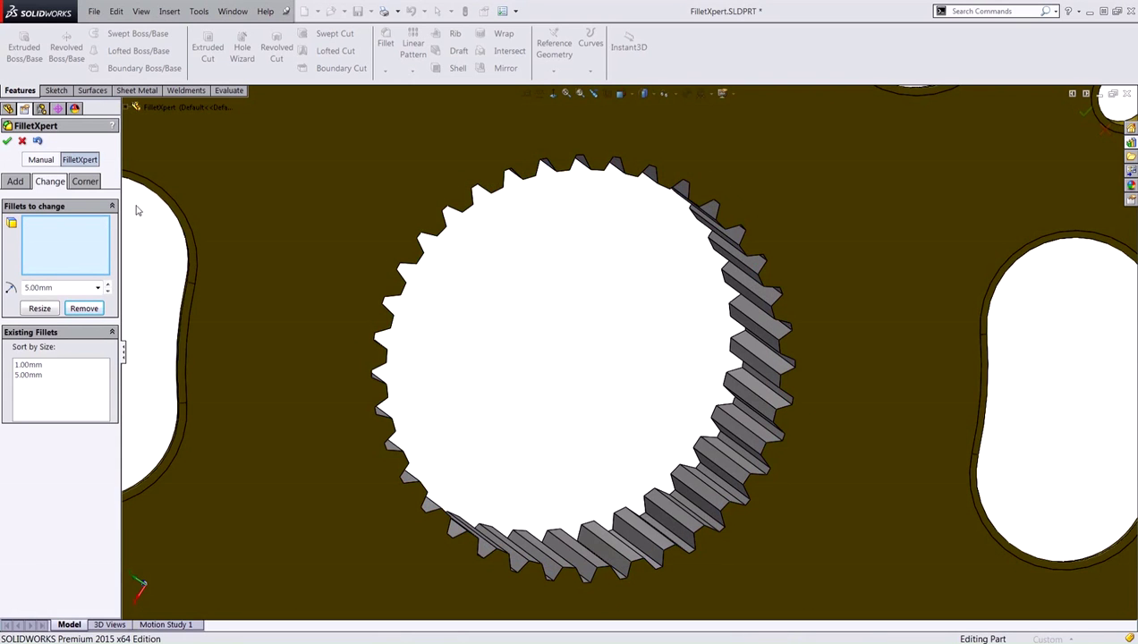
- Accept the changes to close FilletXpert and return the part to an isometric view
{"action": "left_click", "coordinate": [7, 142]}
{"action": "key", "text": "ctrl+7"}
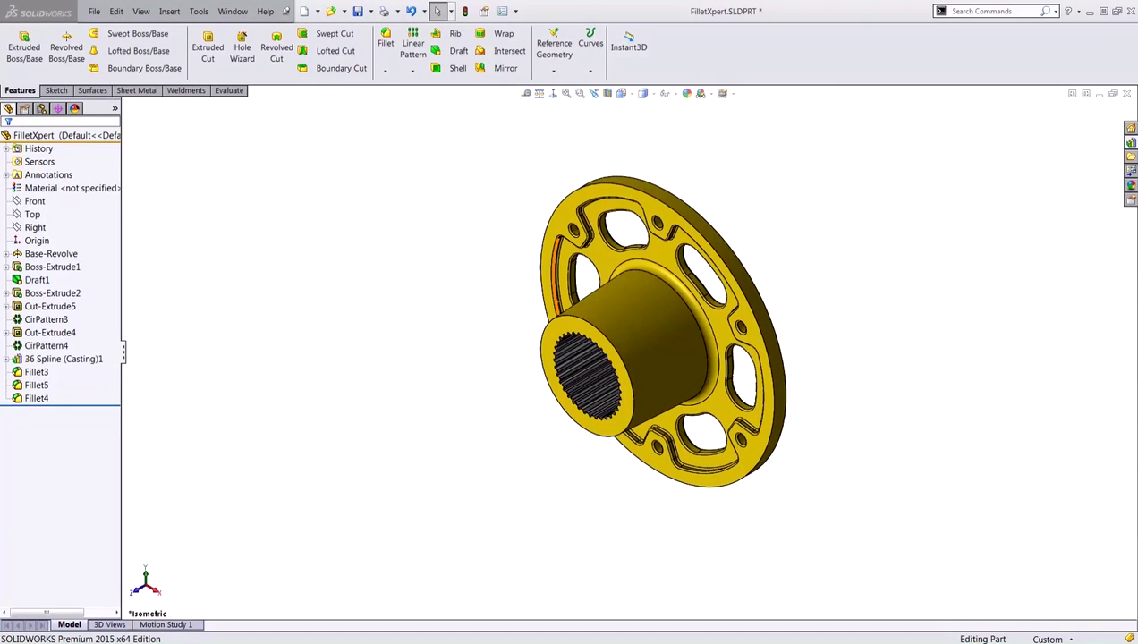